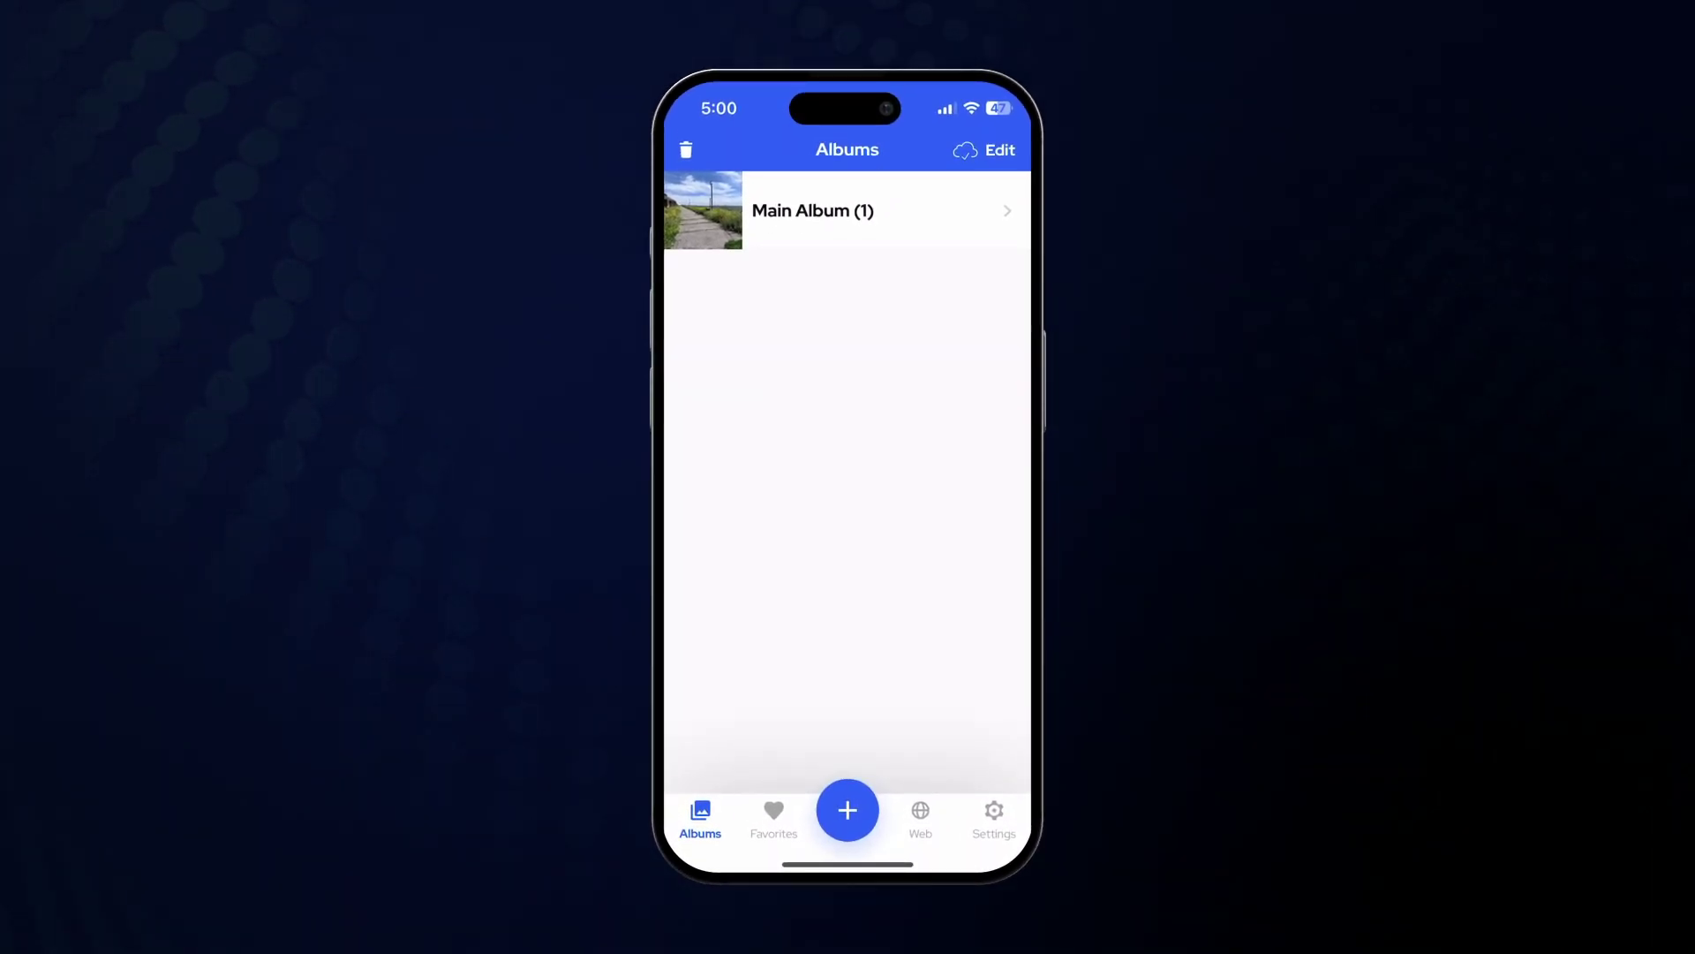
- Go to Settings > Transfer > Wireless Transfer and switch it on to show its web address
left_click(993, 815)
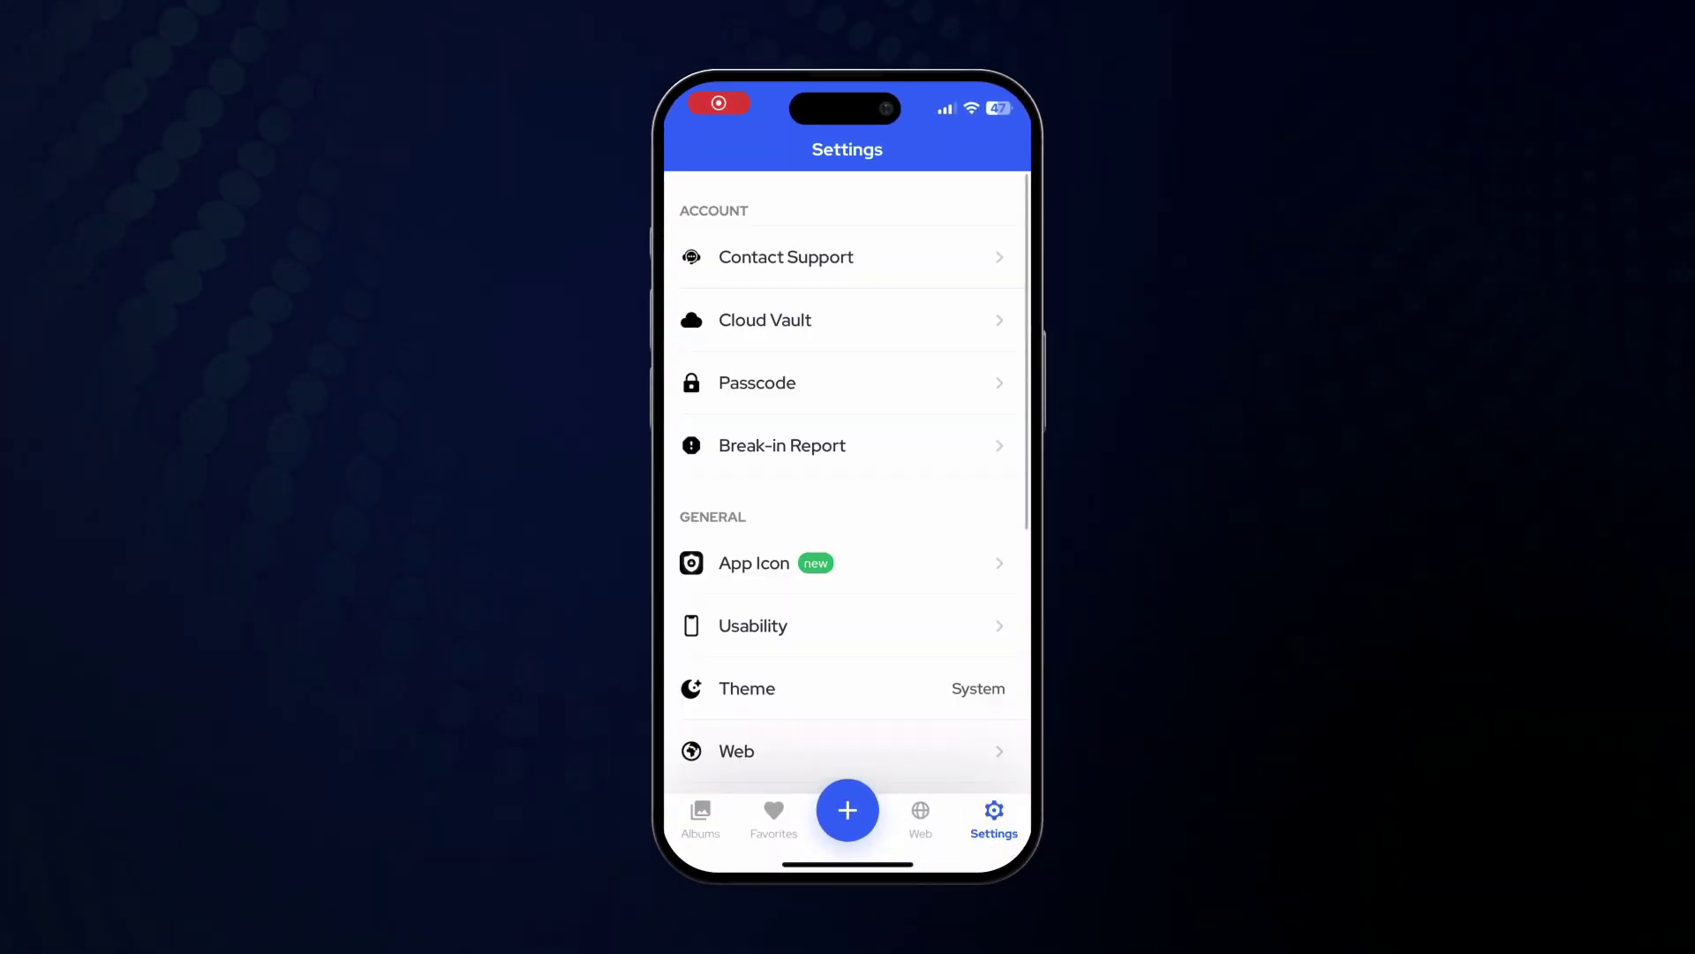
scroll(847, 530, "down", 5)
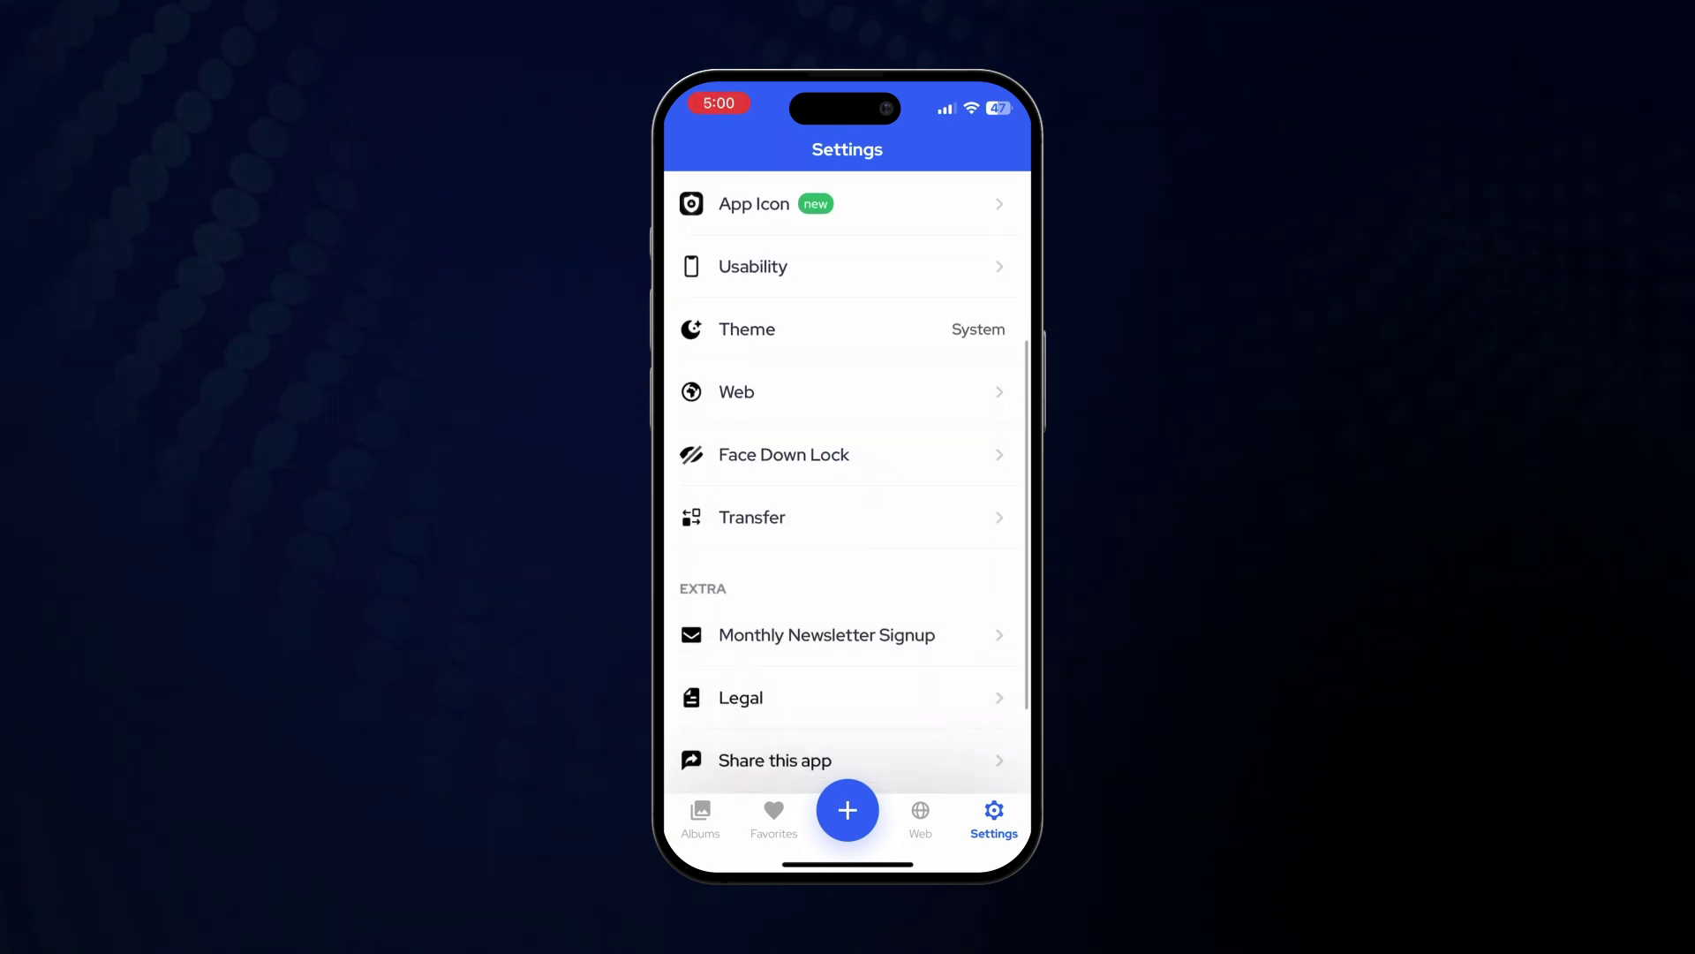
left_click(748, 514)
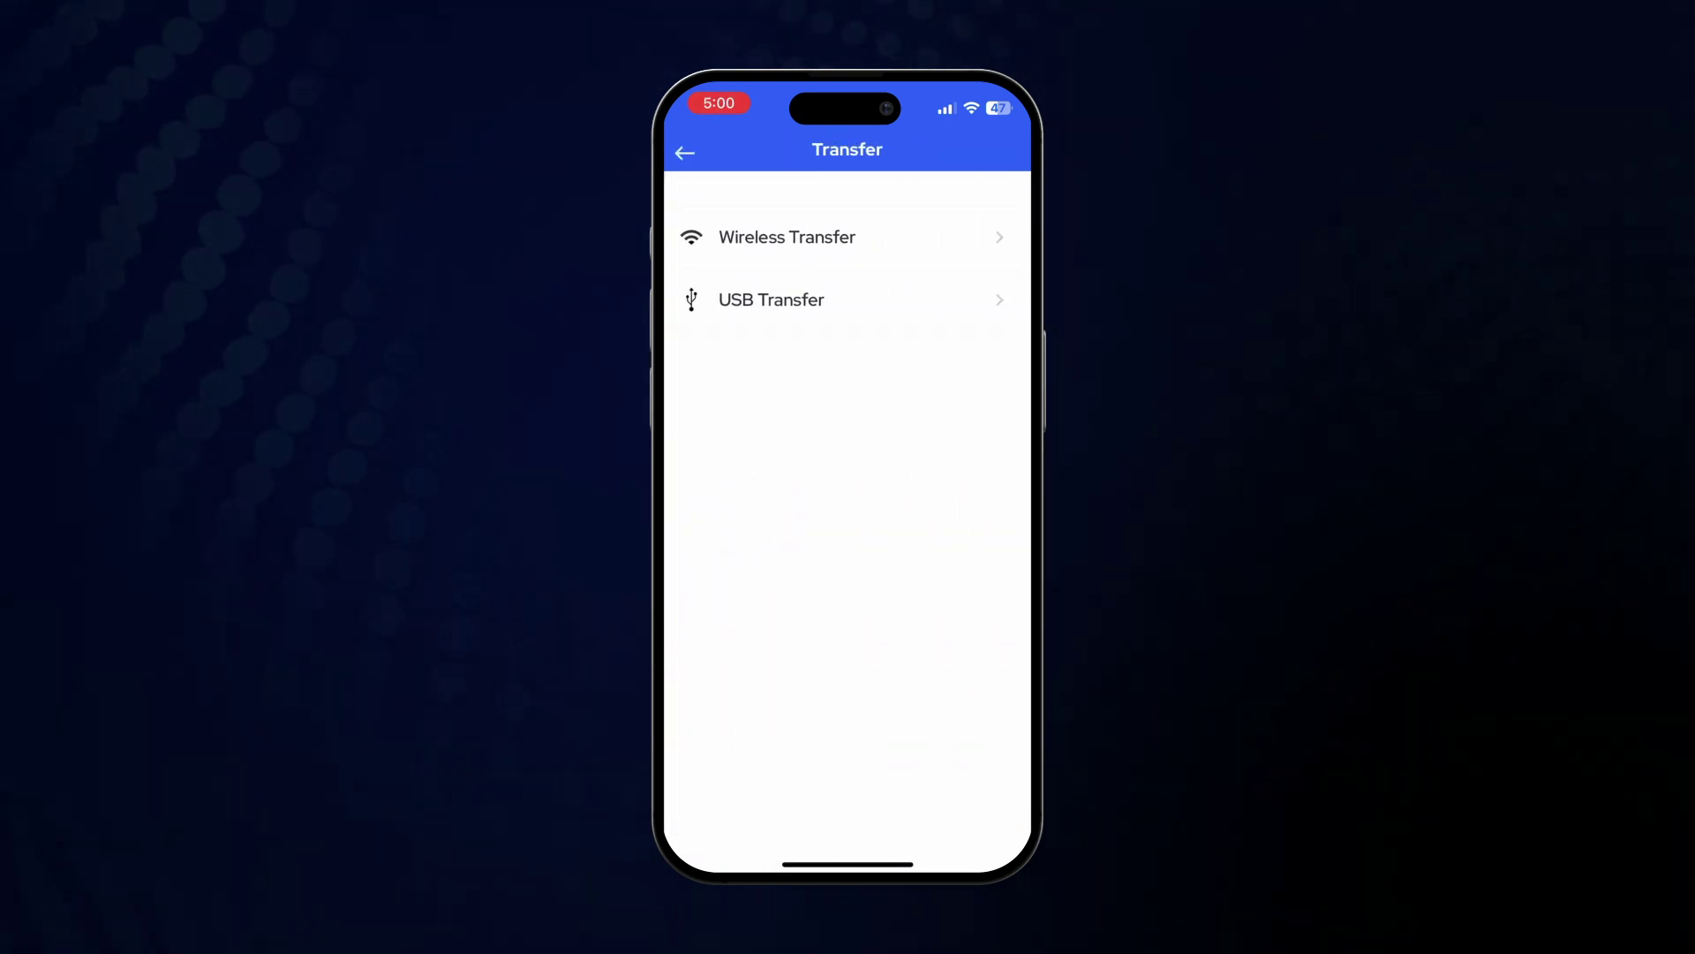
left_click(795, 236)
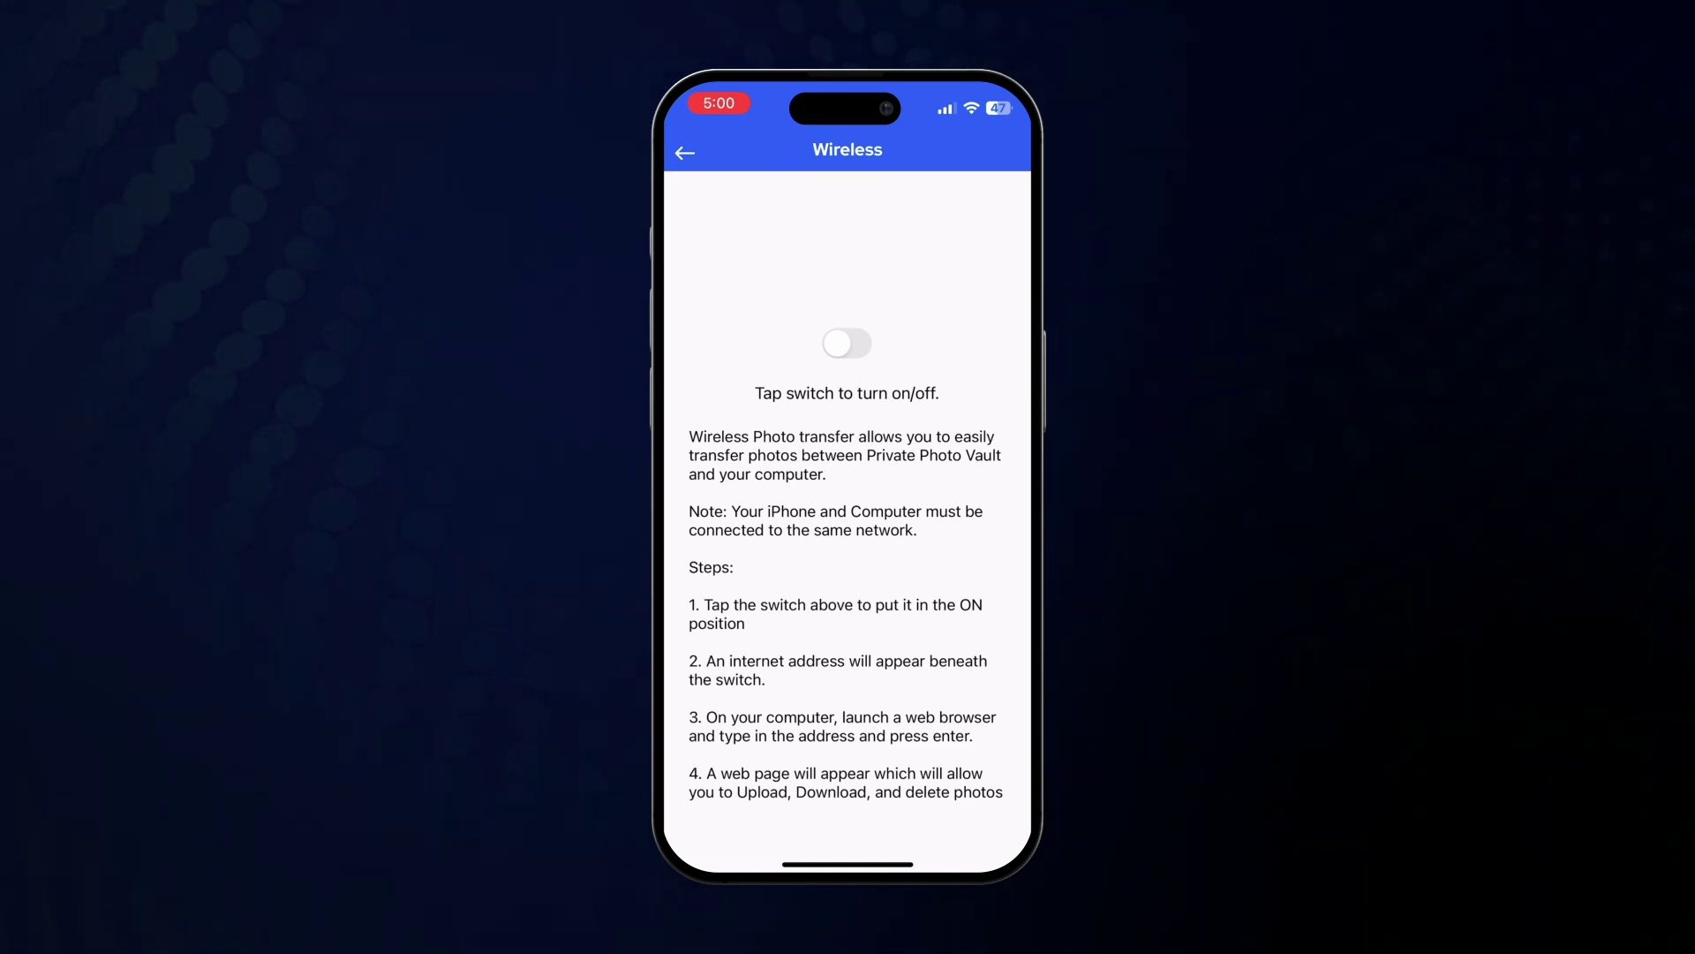
left_click(847, 343)
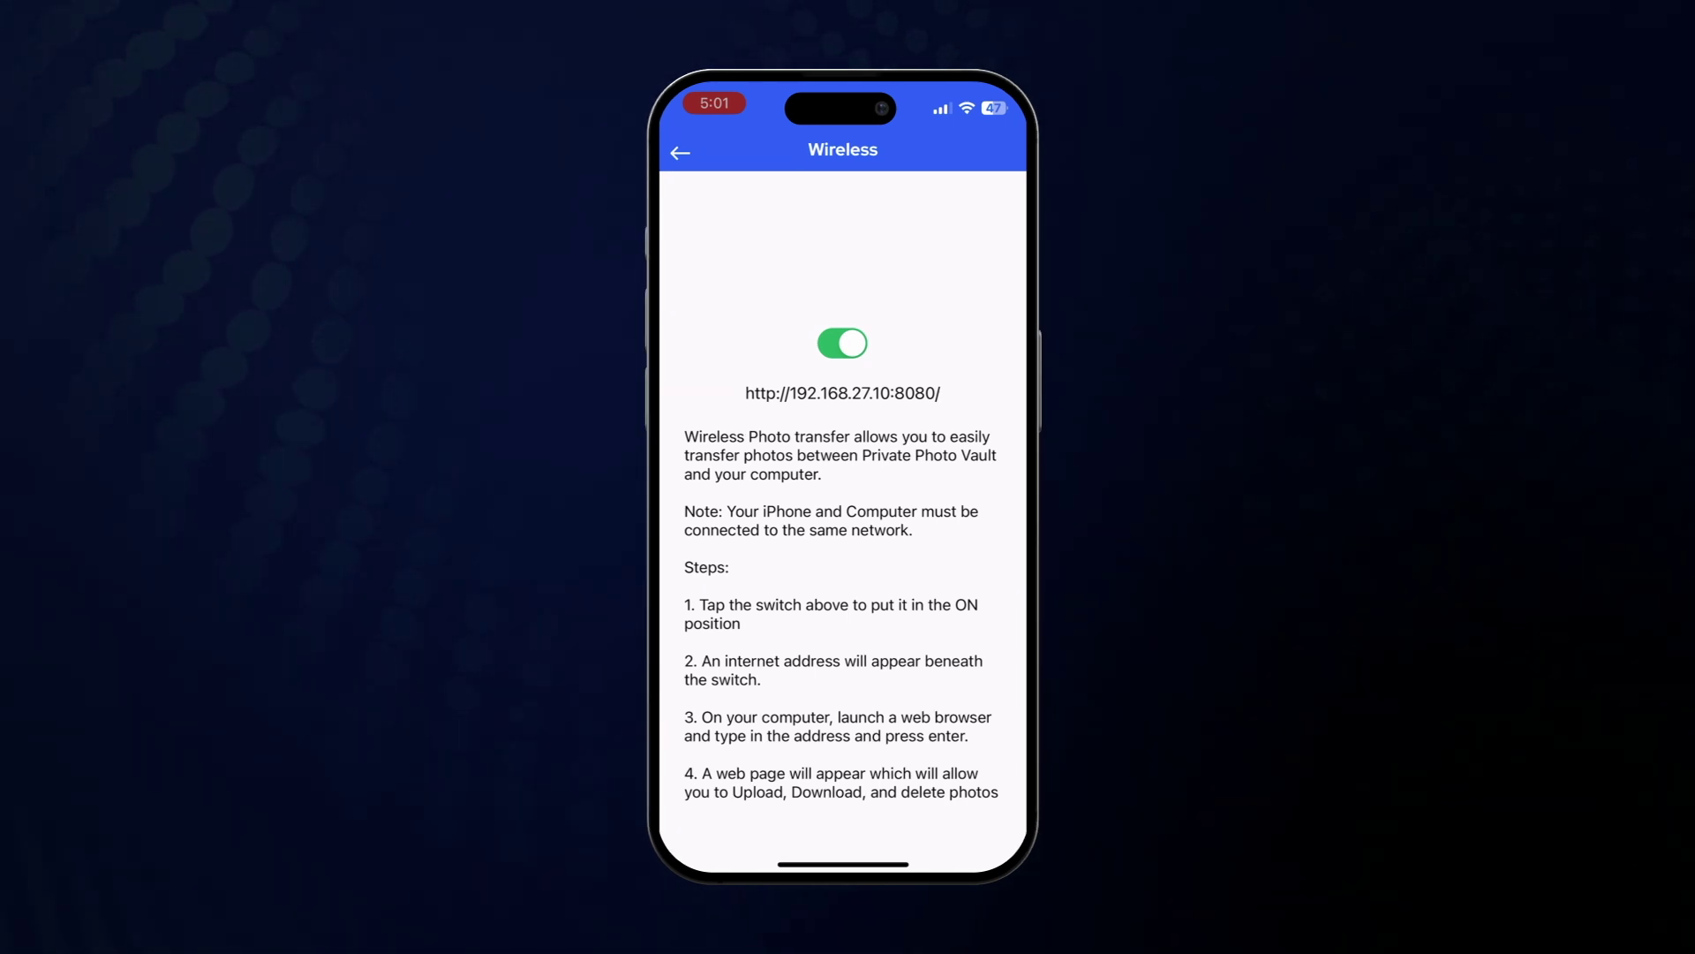
type("http://")
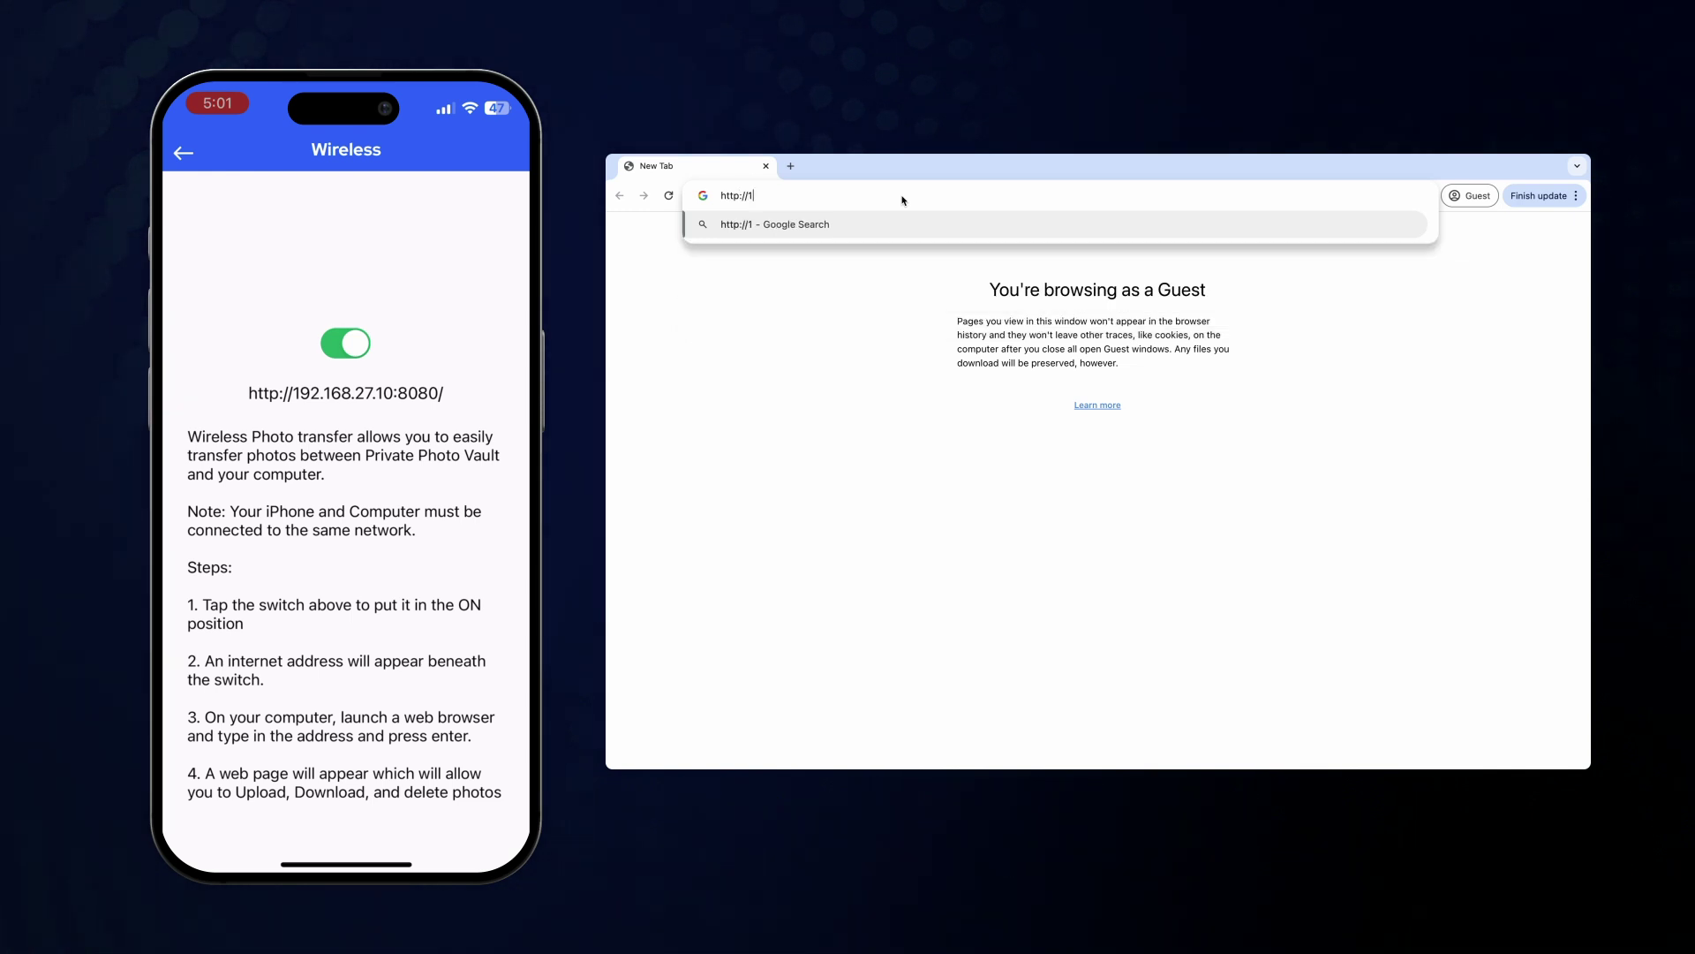
type("192.168.27.10:8080")
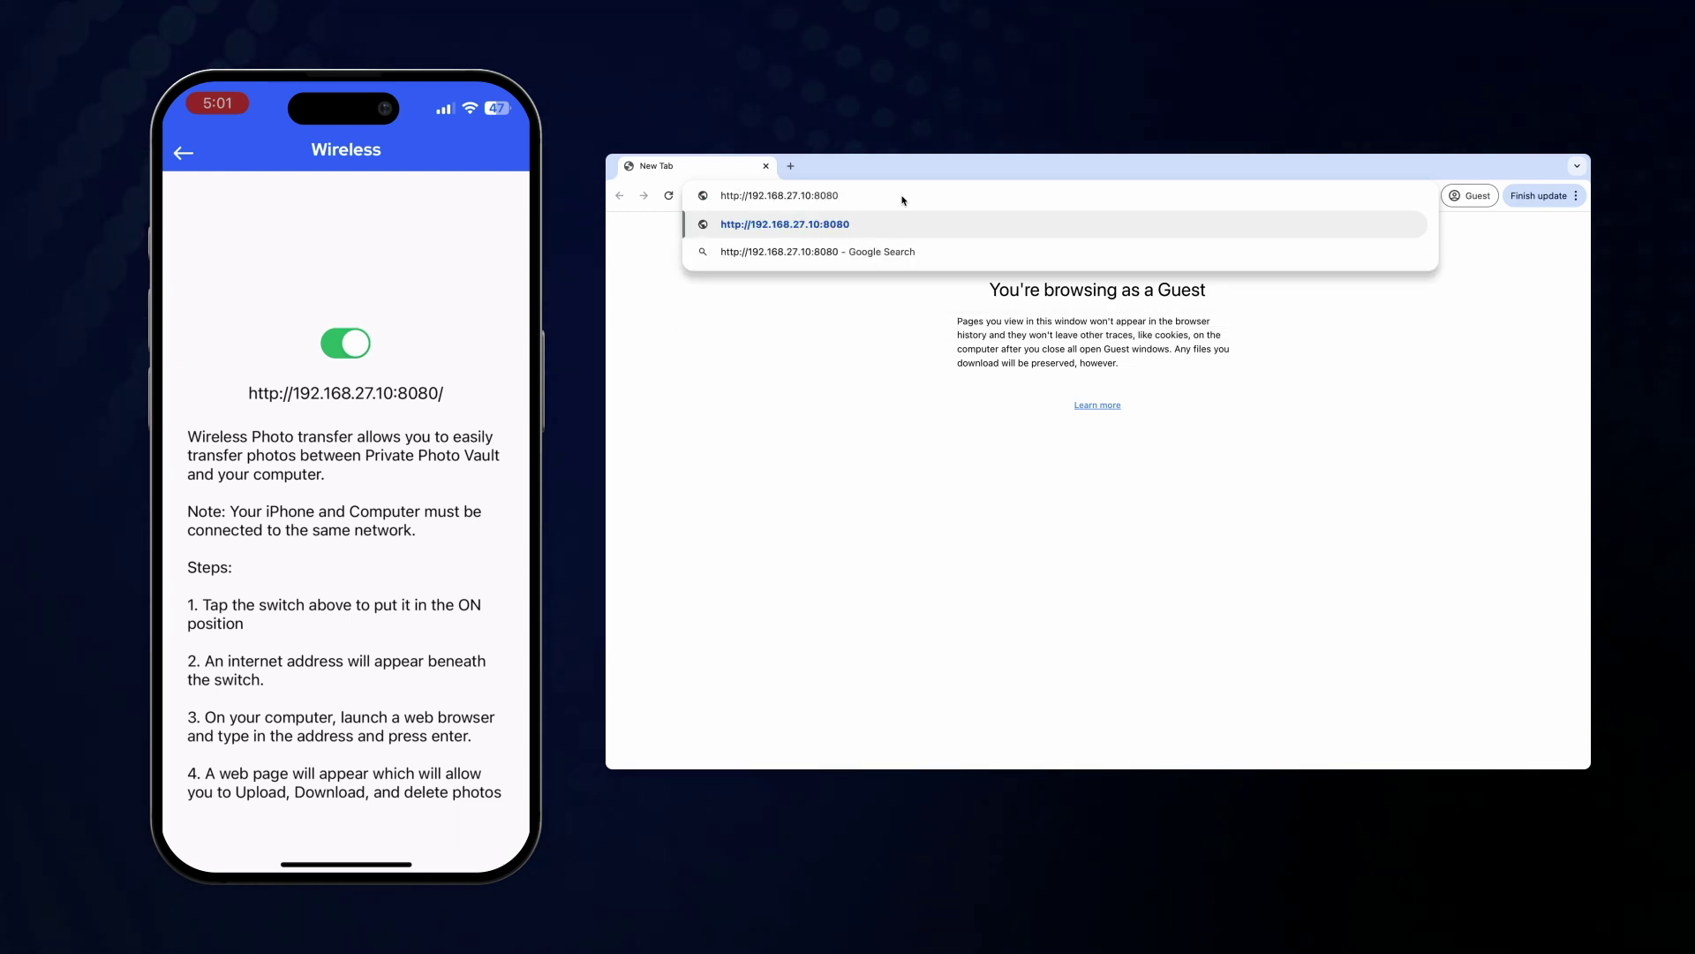
- Load the transfer address, log in with the passcode, open Main Album and its upload area
key("Return")
left_click(1031, 381)
left_click(1166, 416)
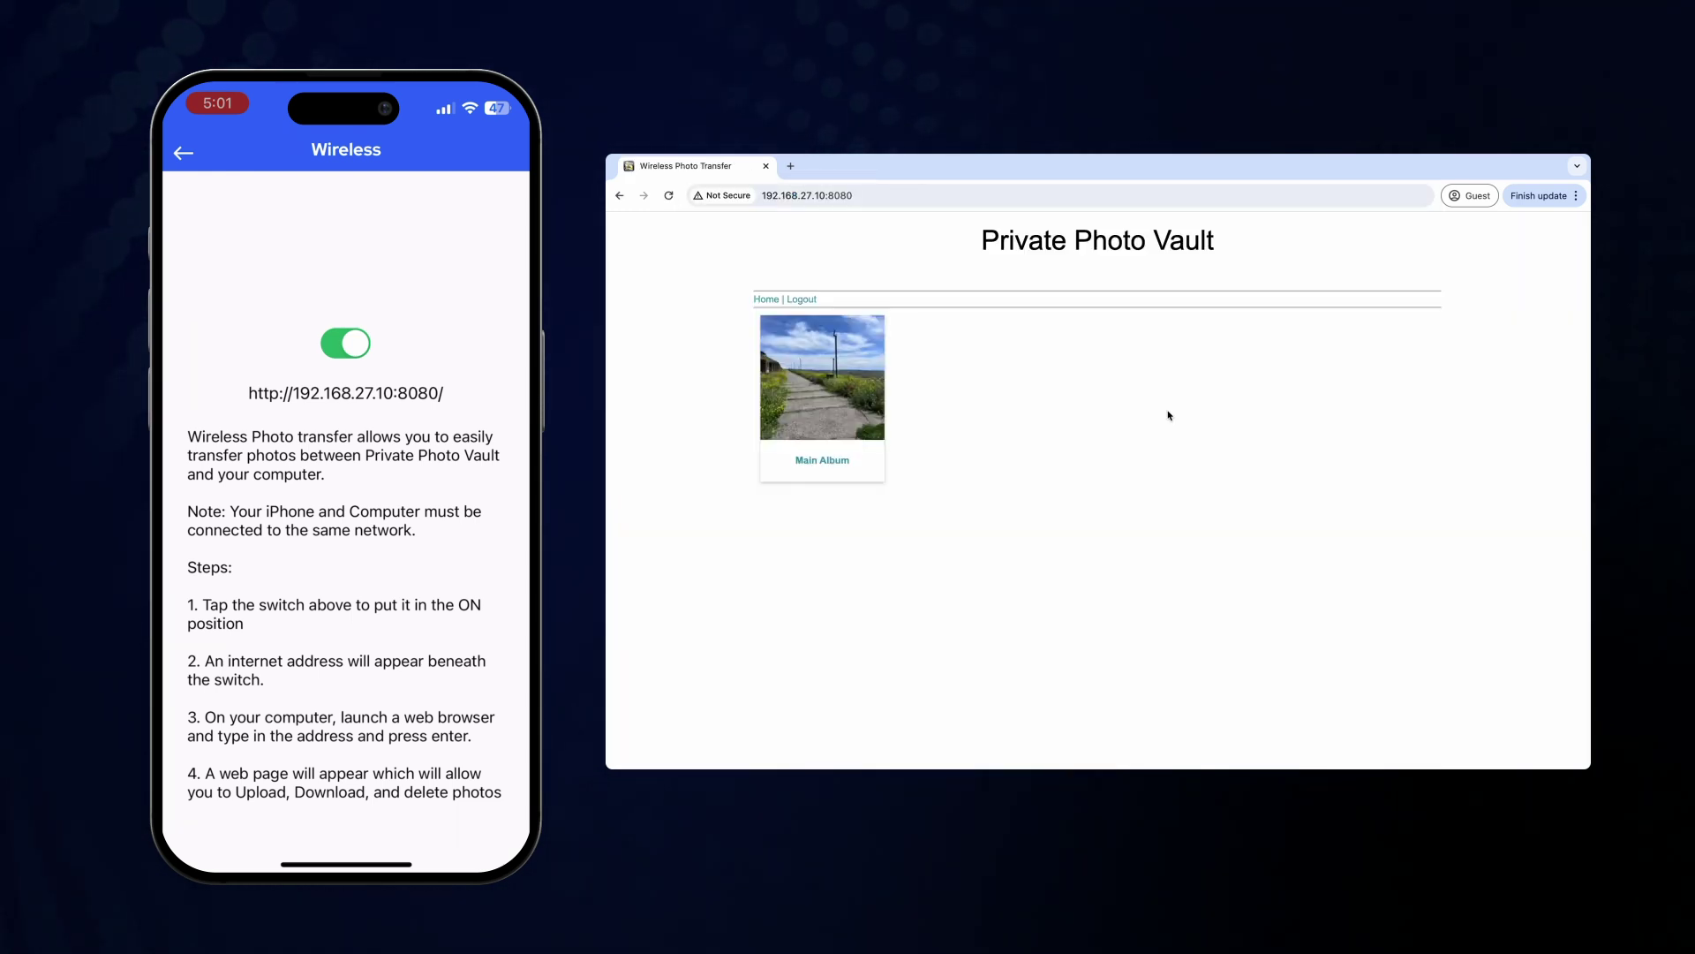
left_click(821, 458)
key("Return")
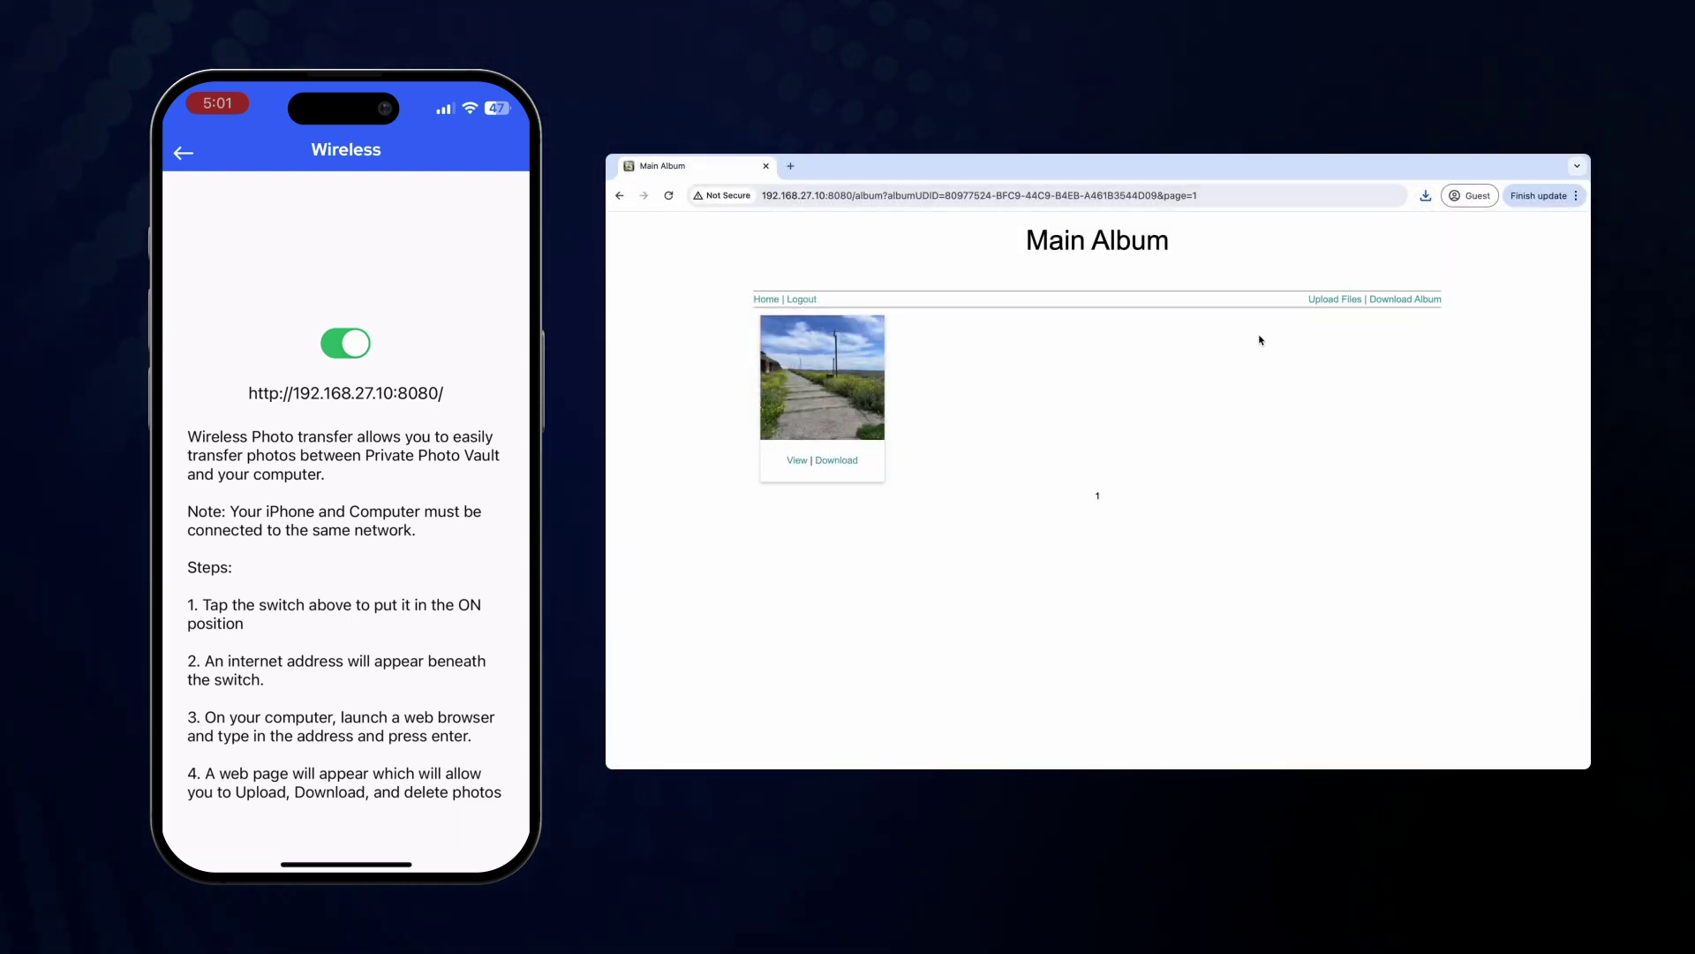
left_click(1341, 302)
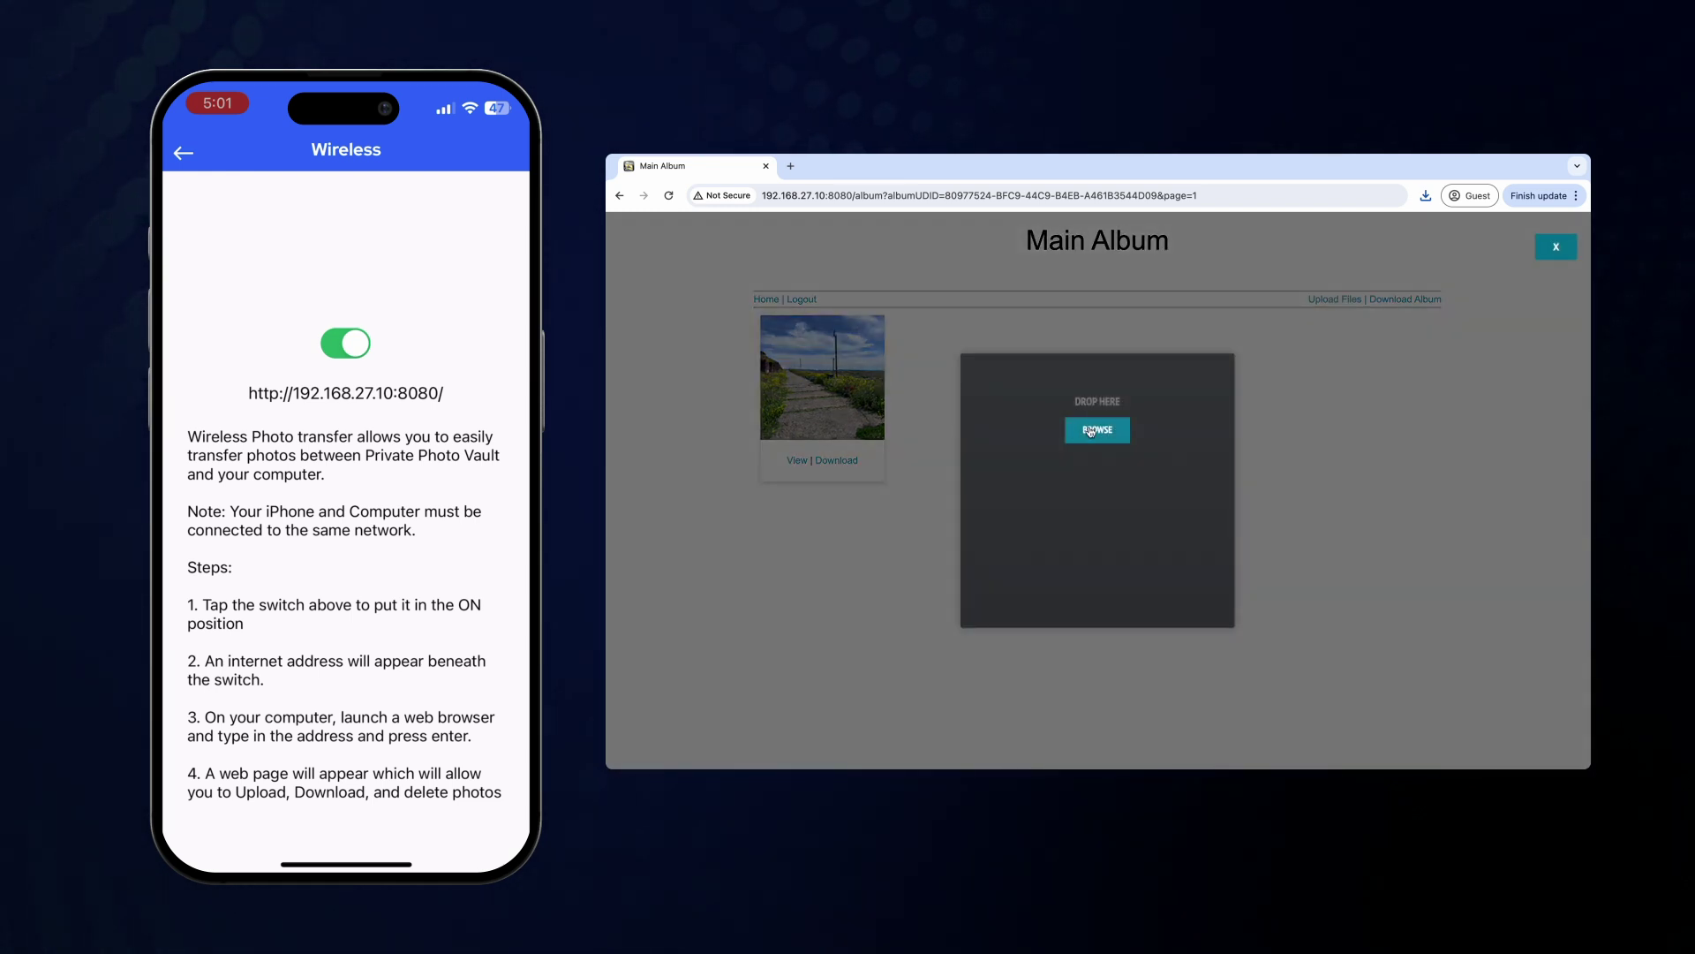
- Upload the monkey image from Documents, then close the panel to see two album photos
left_click(1092, 432)
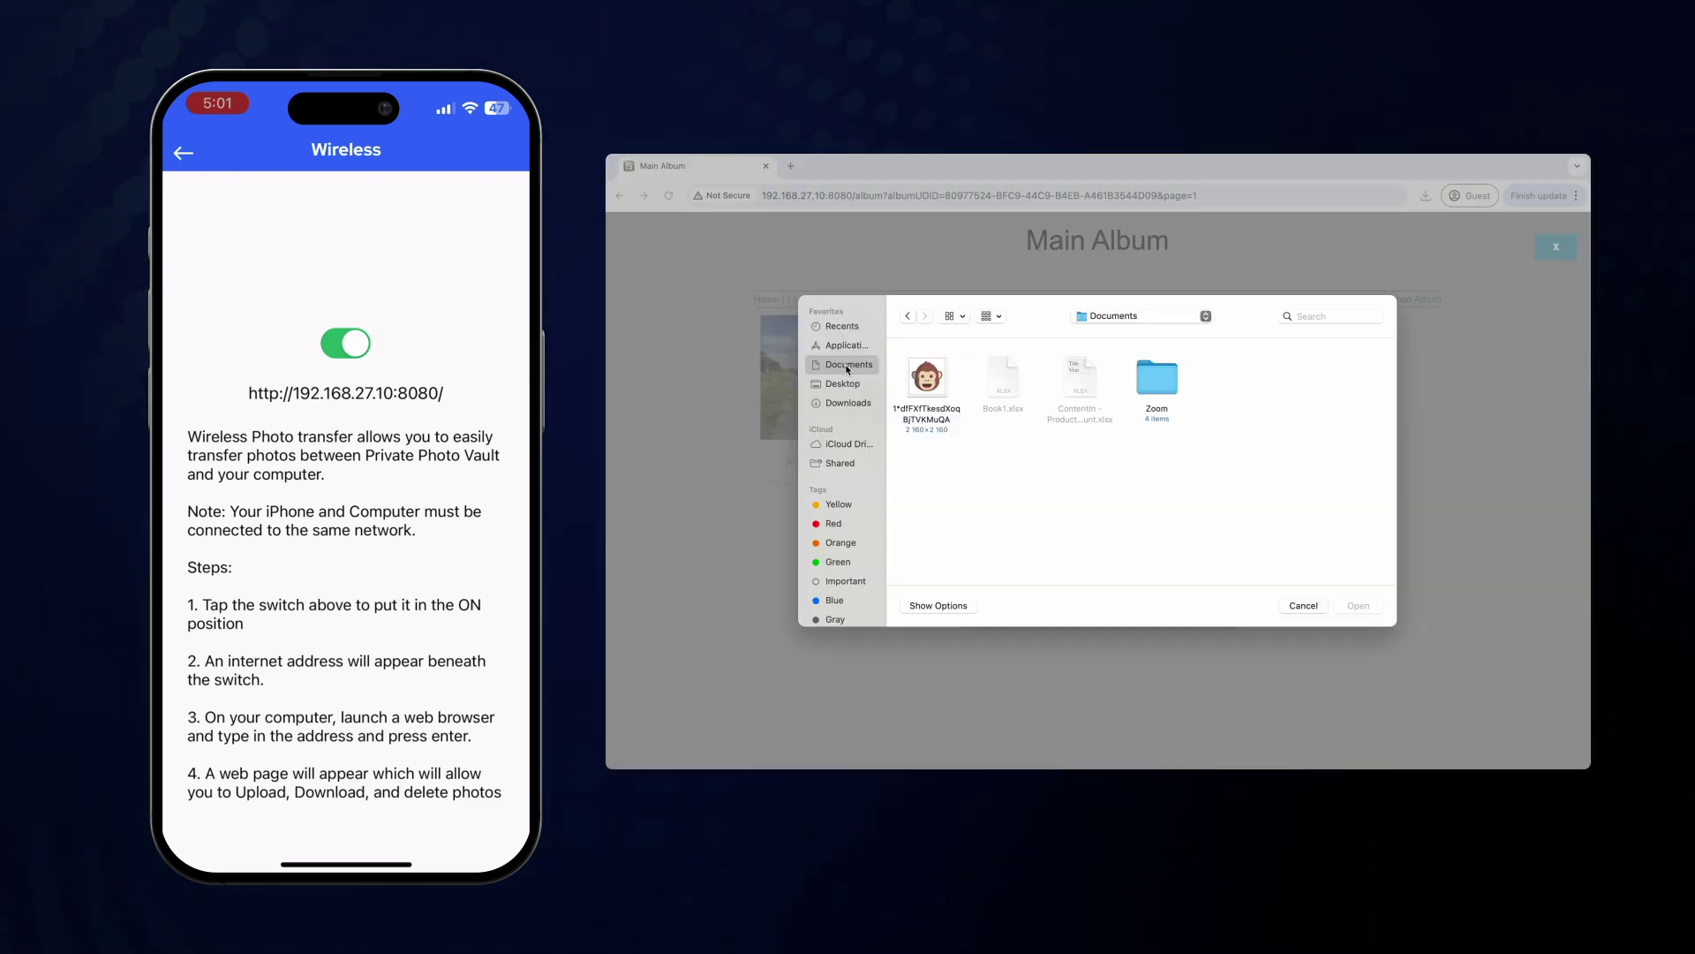
double_click(927, 377)
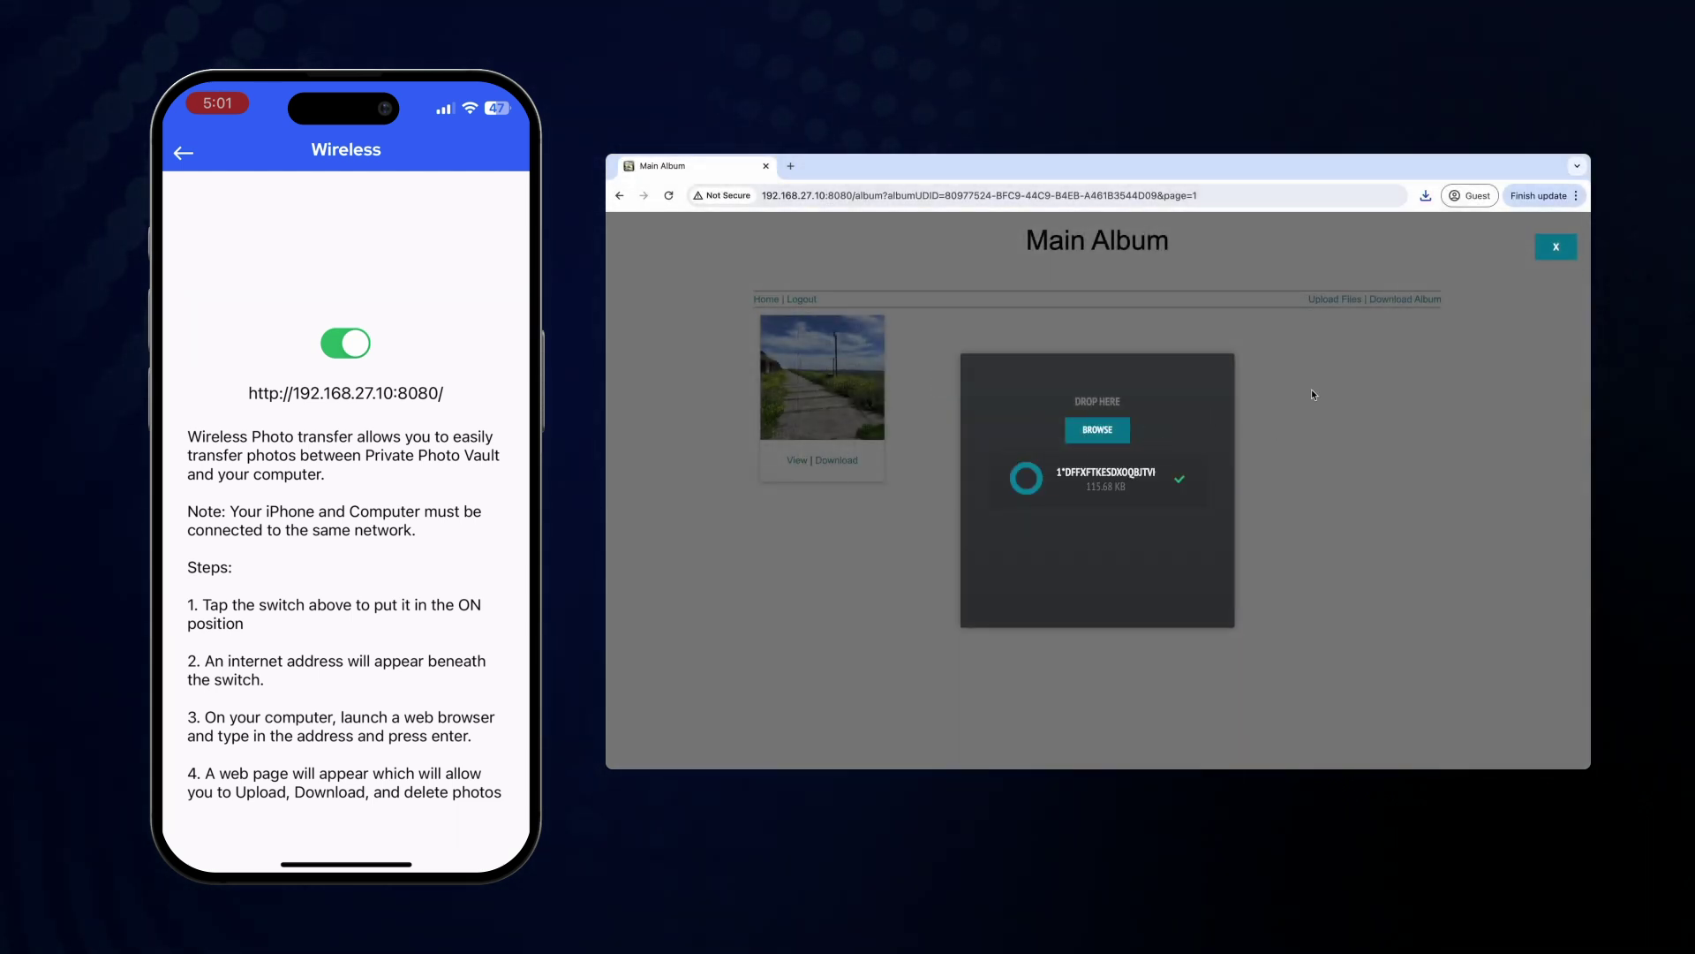
left_click(1572, 248)
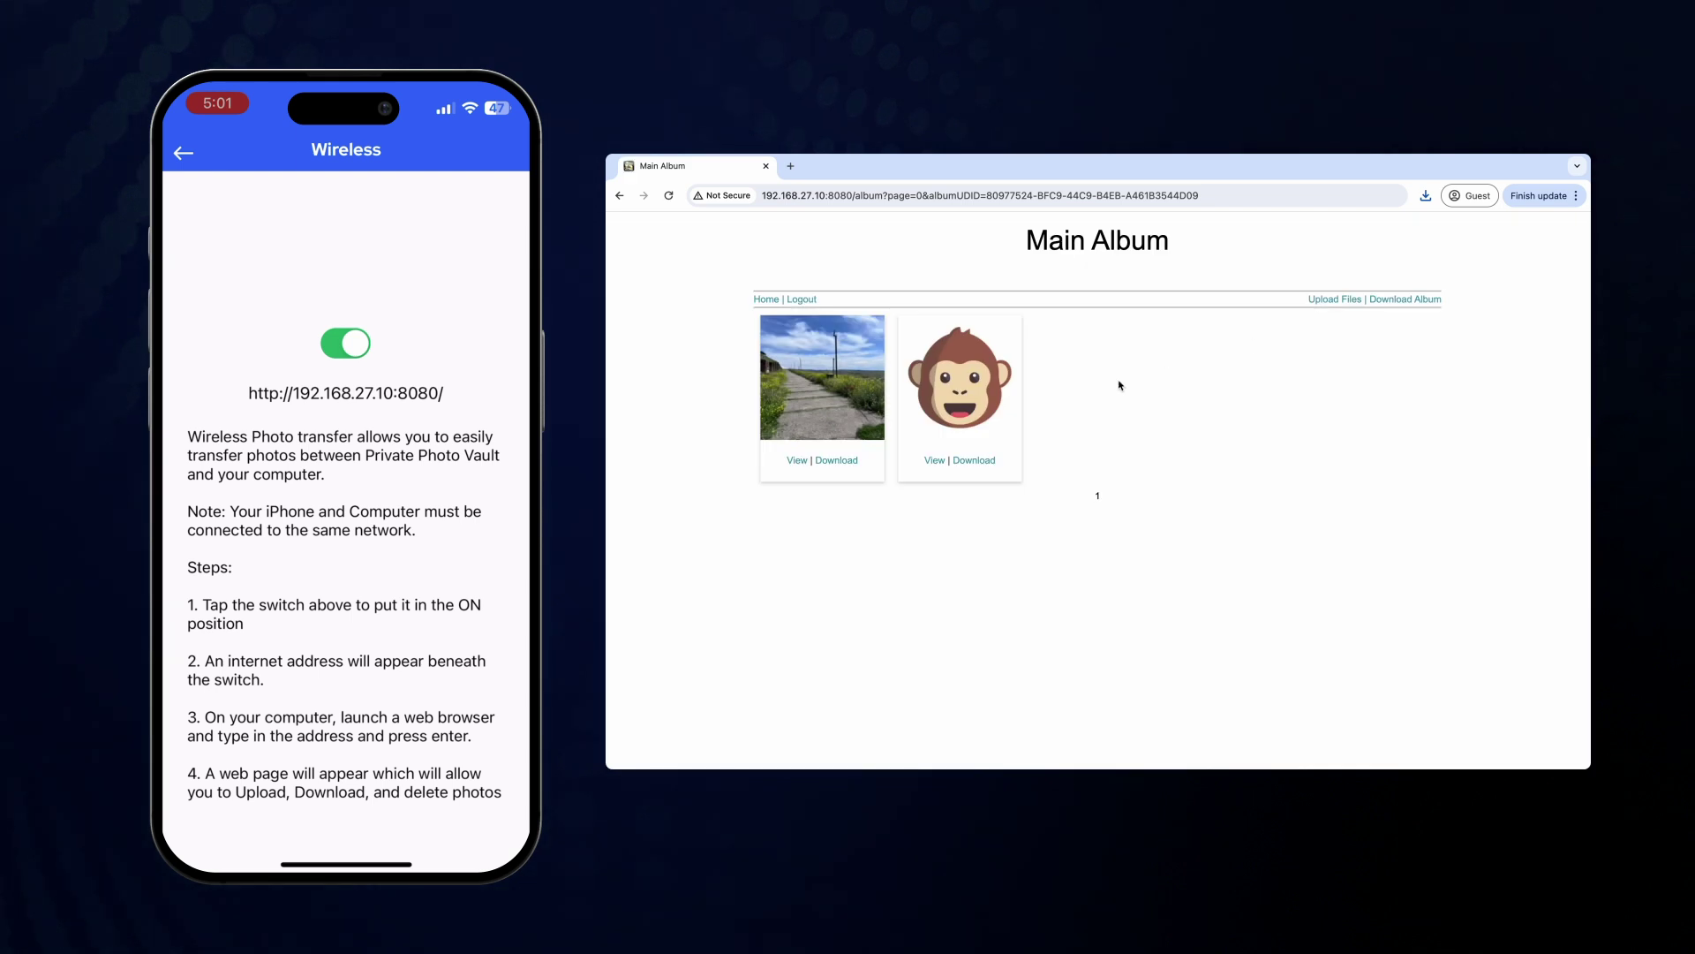